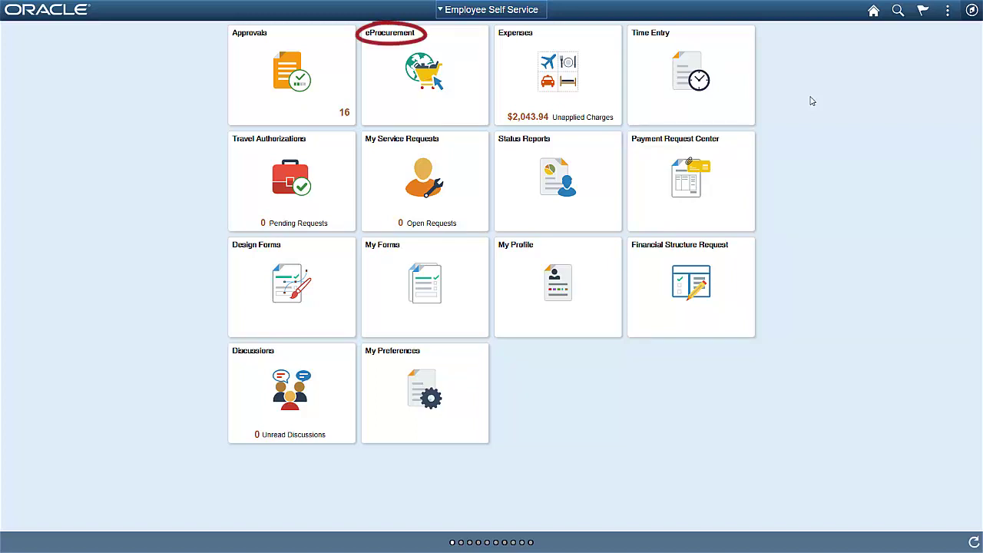
Go to the eProcurement My Requisitions list and start creating a new requisition from there.
{"action": "left_click", "coordinate": [467, 106]}
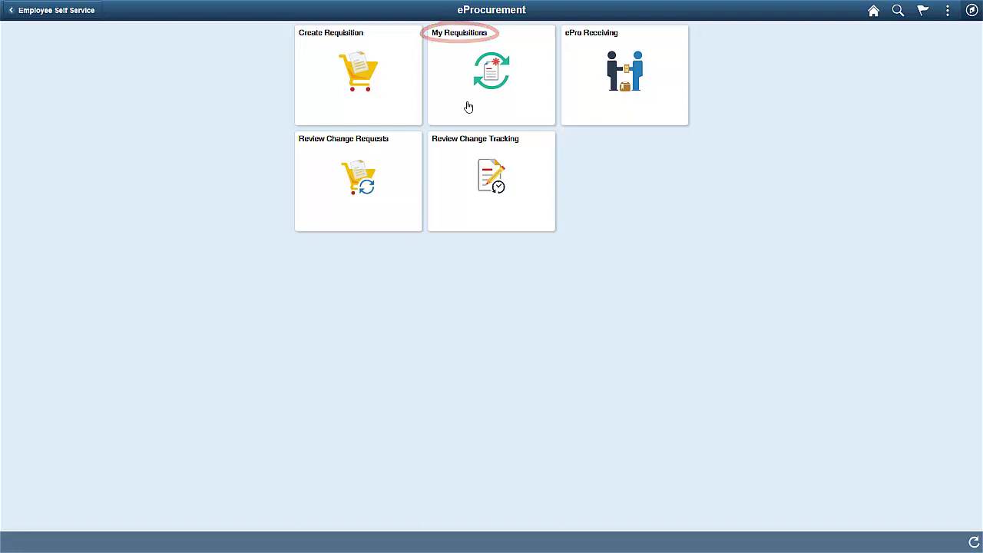
{"action": "left_click", "coordinate": [469, 107]}
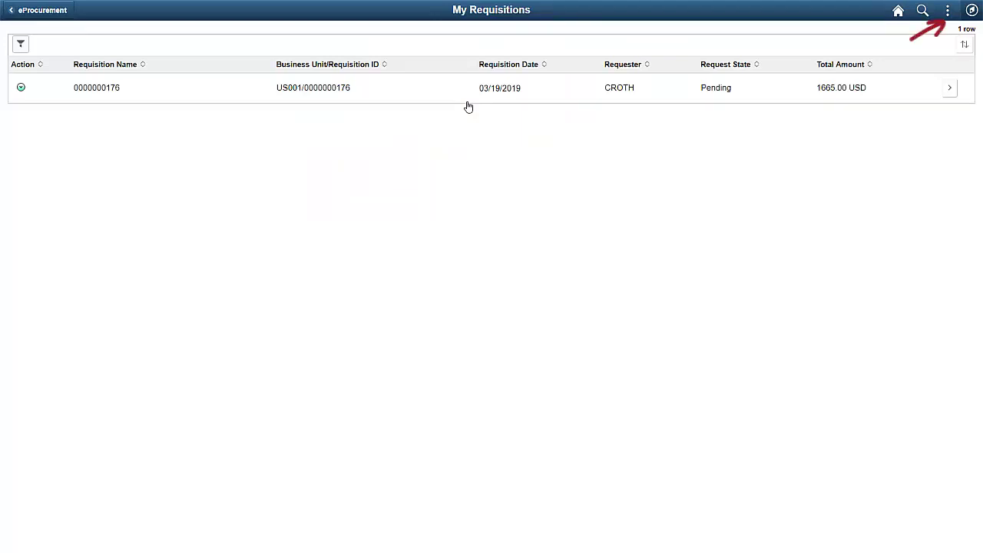
{"action": "left_click", "coordinate": [948, 12]}
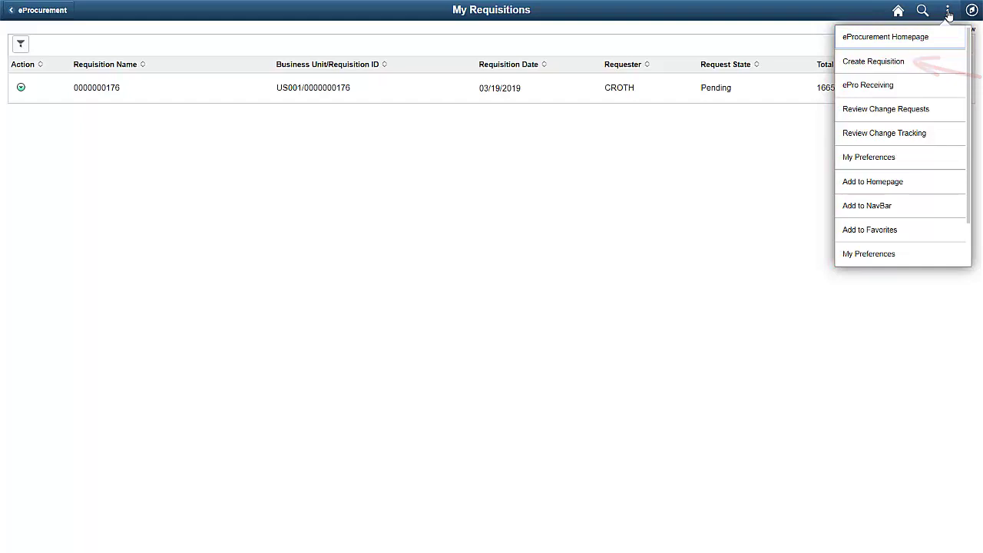
{"action": "left_click", "coordinate": [926, 64]}
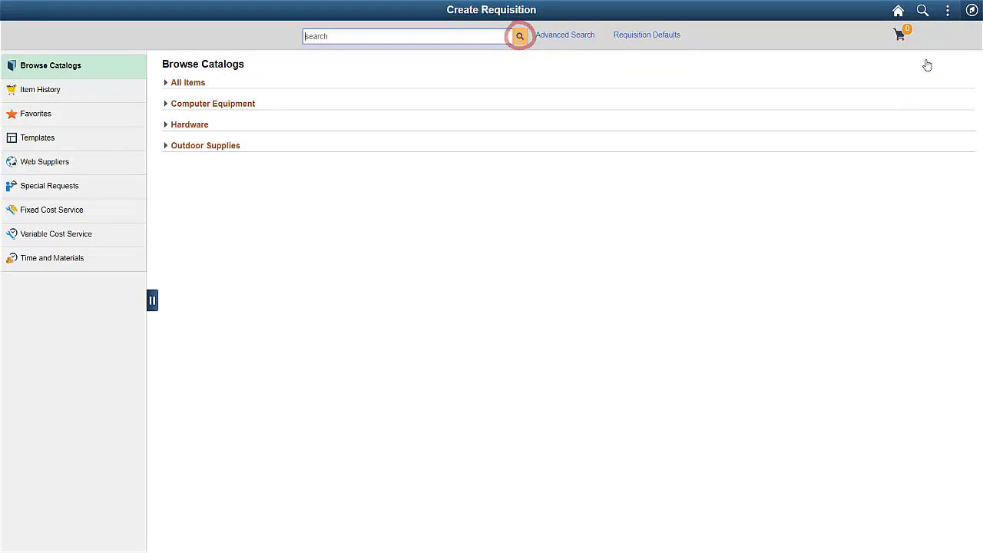
Search the requisition catalog for "laptop" and look at the shopping options before returning to the result filters.
{"action": "type", "text": "laptop"}
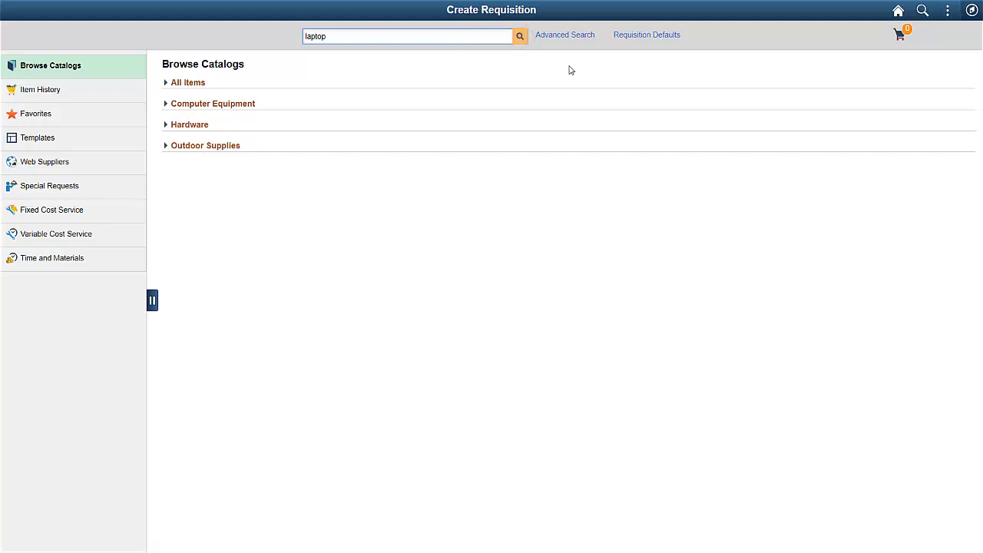
{"action": "left_click", "coordinate": [520, 36]}
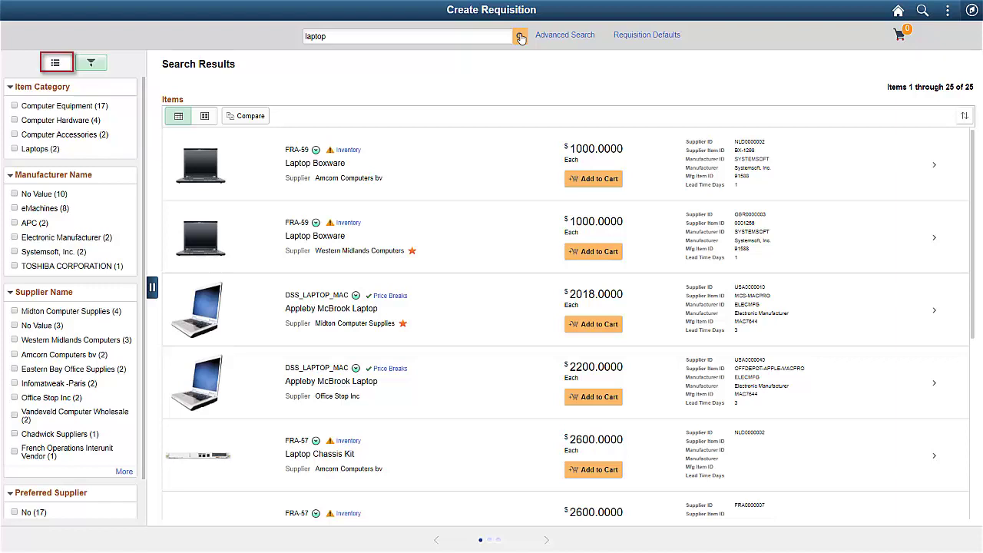
{"action": "left_click", "coordinate": [57, 64]}
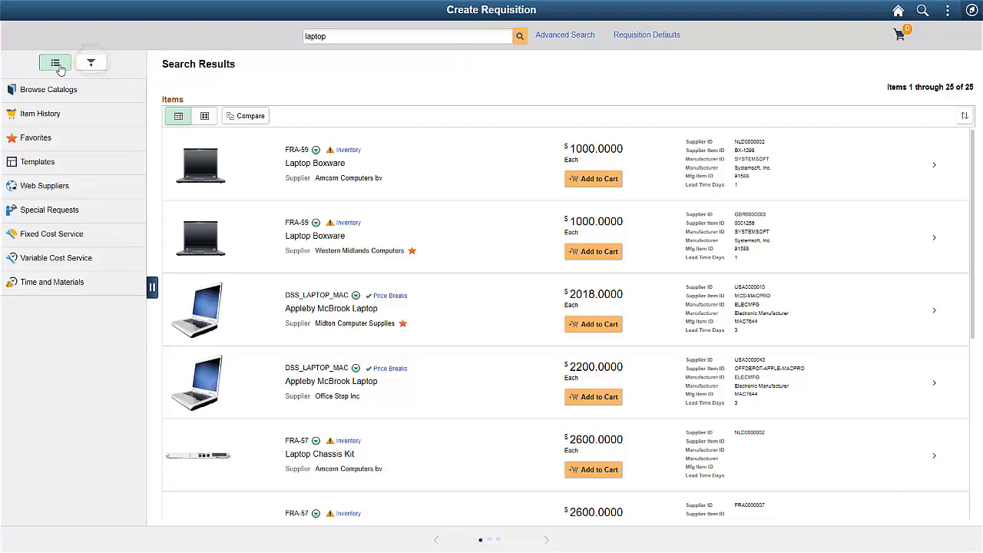
{"action": "left_click", "coordinate": [91, 64]}
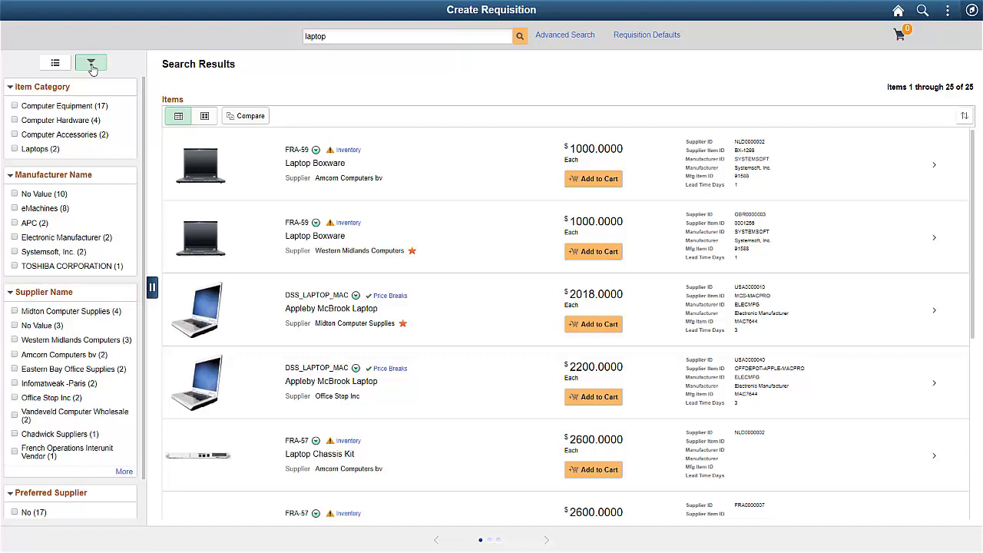
Filter the laptop results to the suppliers Midton Computer Supplies, Eastern Bay Office Supplies and Chadwick Suppliers.
{"action": "left_click", "coordinate": [15, 311]}
{"action": "left_click", "coordinate": [15, 311]}
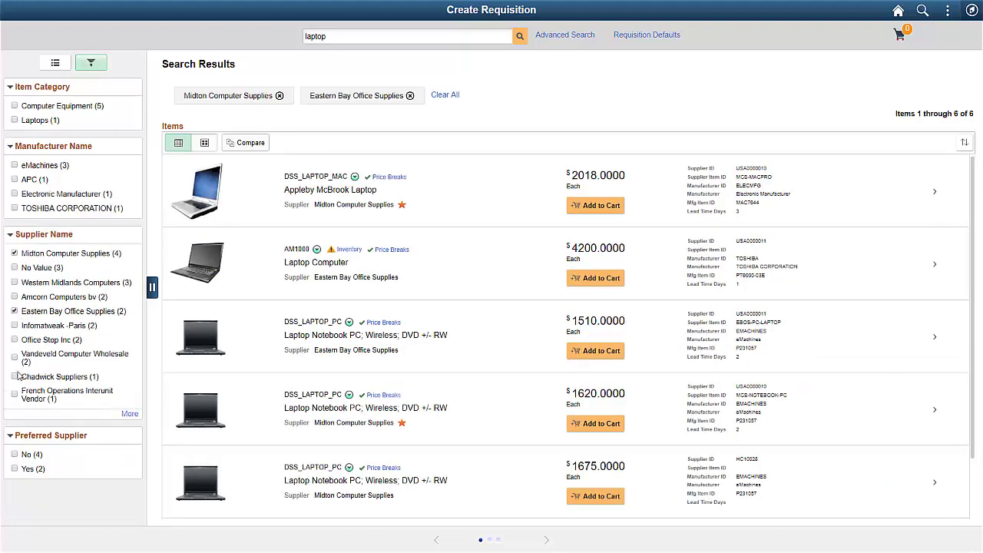
{"action": "left_click", "coordinate": [15, 376]}
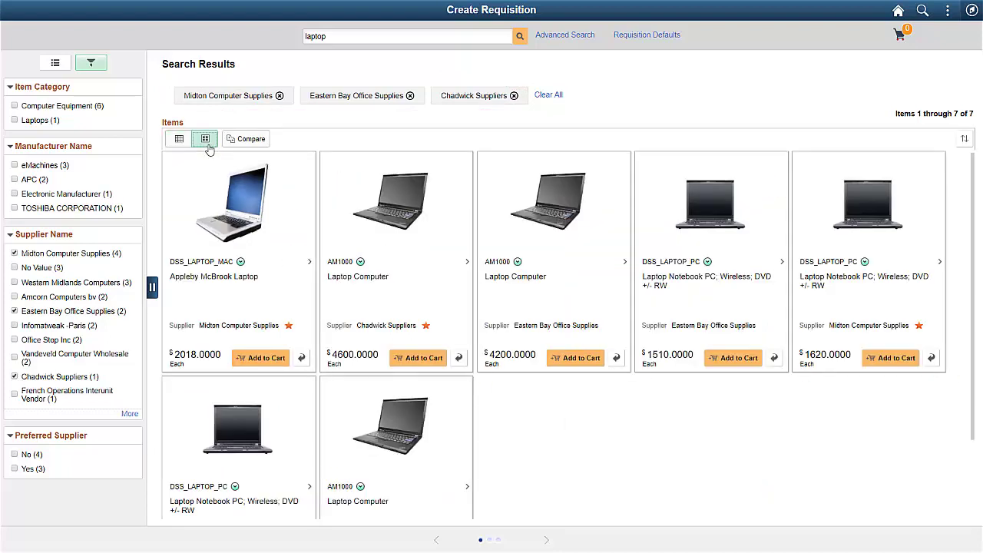
View the results as tiles, inspect the details of the Eastern Bay AM1000 Laptop Computer, and return to the list layout.
{"action": "left_click", "coordinate": [204, 143]}
{"action": "left_click", "coordinate": [616, 359]}
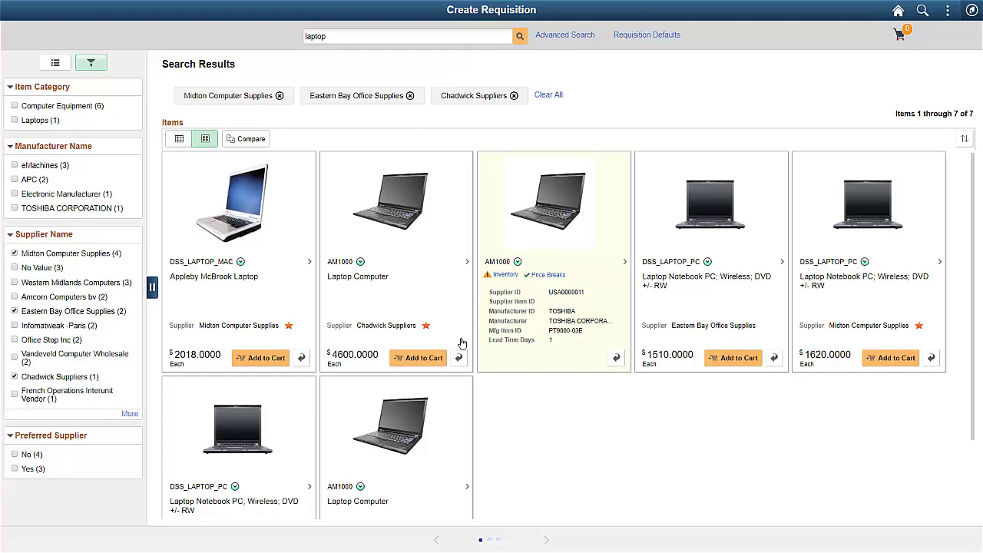
{"action": "left_click", "coordinate": [180, 139]}
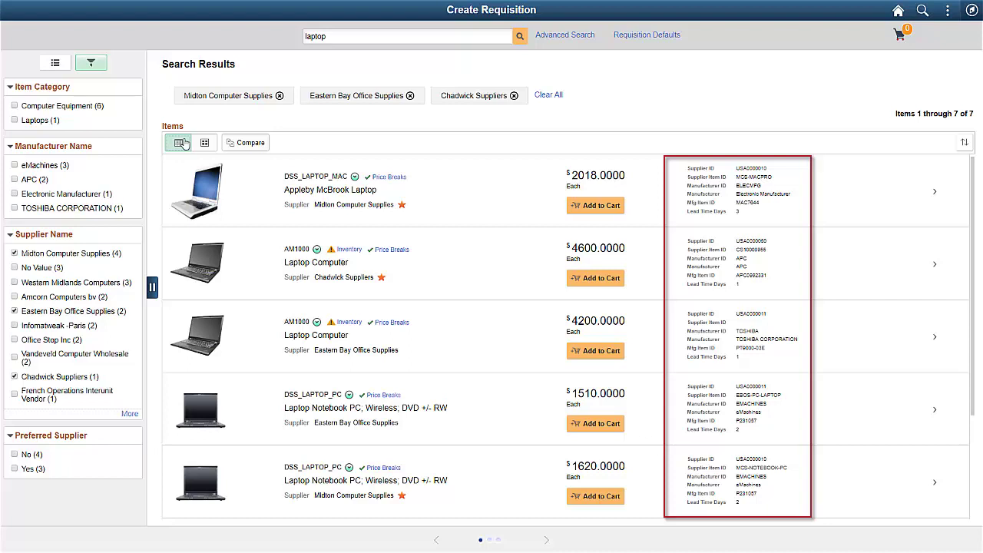
Review the remaining filtered laptops and the available sort options without applying a sort.
{"action": "left_click_drag", "start_coordinate": [974, 205], "coordinate": [974, 318]}
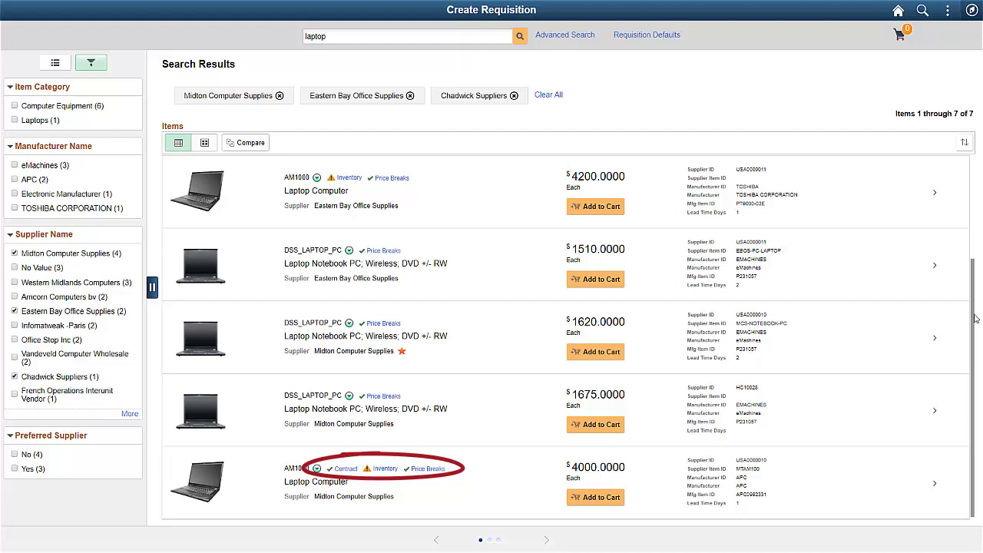
{"action": "left_click", "coordinate": [965, 143]}
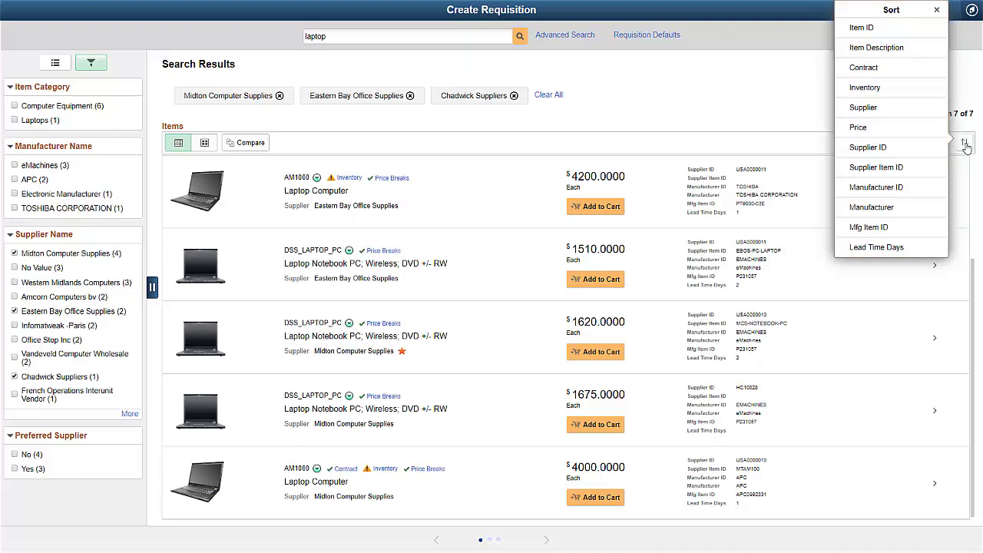
{"action": "left_click", "coordinate": [936, 10]}
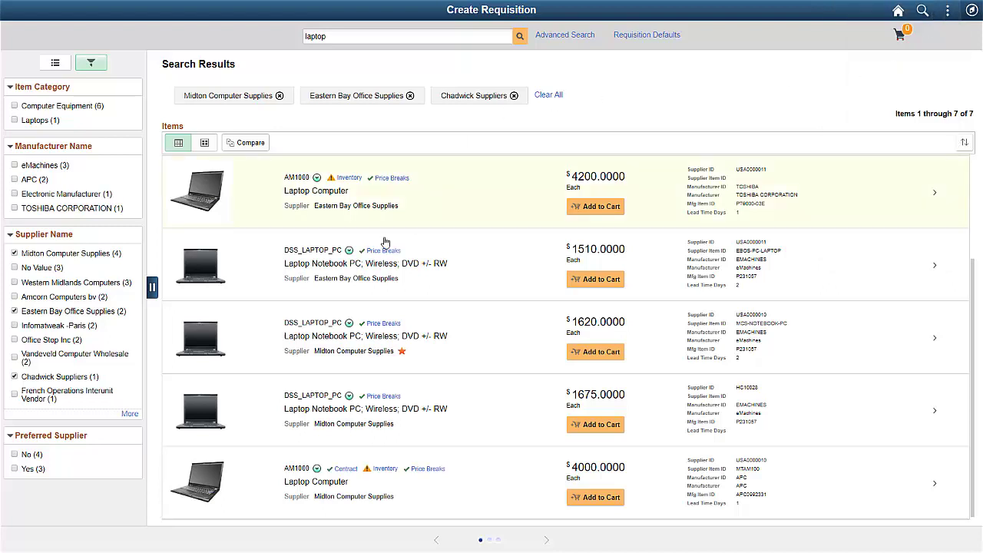
Add the Eastern Bay DSS_LAPTOP_PC, the Midton Appleby McBrook Laptop and the Midton AM1000 Laptop Computer to the comparison list.
{"action": "left_click", "coordinate": [348, 251]}
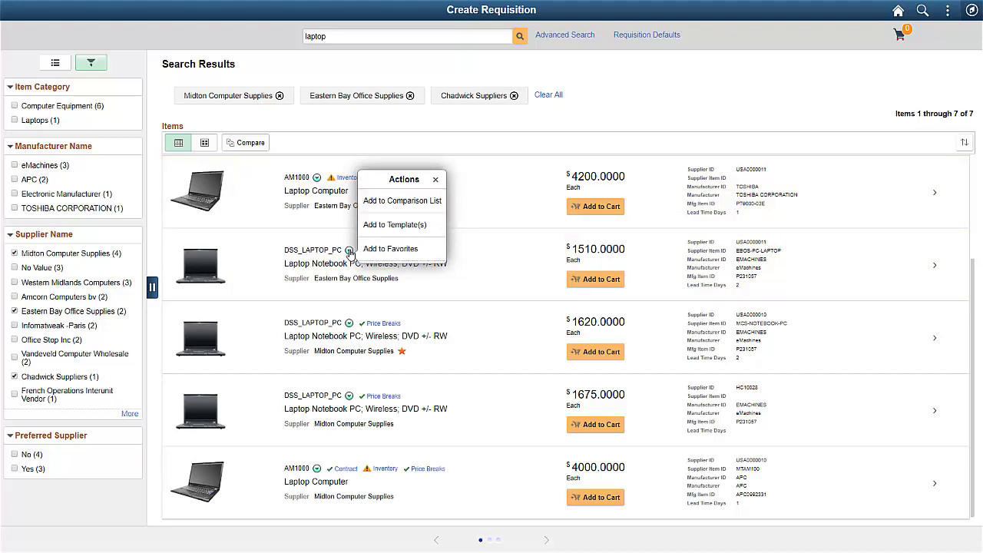
{"action": "left_click", "coordinate": [381, 208]}
{"action": "scroll", "coordinate": [972, 285], "scroll_direction": "up", "scroll_amount": 2}
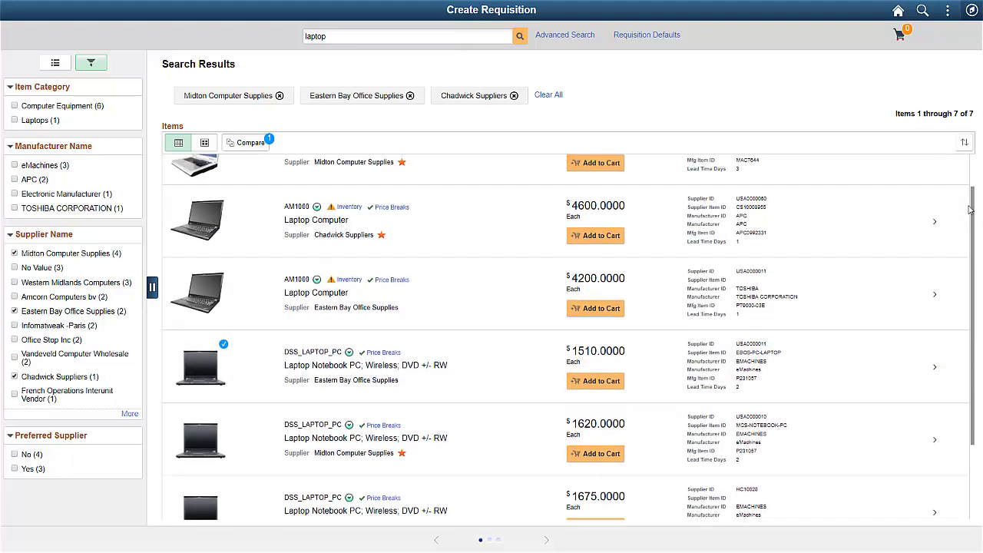
{"action": "left_click", "coordinate": [356, 179]}
{"action": "left_click", "coordinate": [398, 129]}
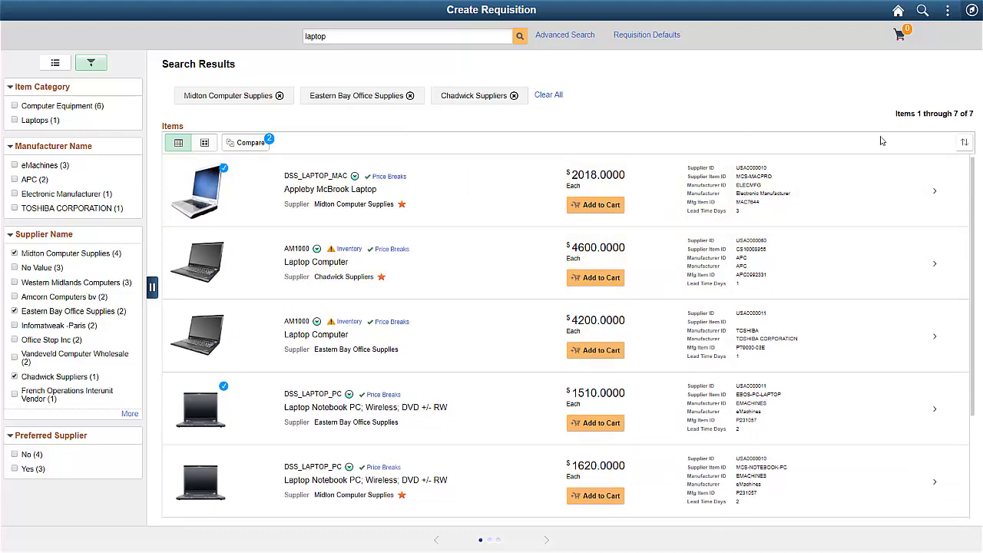
{"action": "scroll", "coordinate": [970, 189], "scroll_direction": "down", "scroll_amount": 2}
{"action": "left_click", "coordinate": [323, 484]}
{"action": "left_click", "coordinate": [351, 418]}
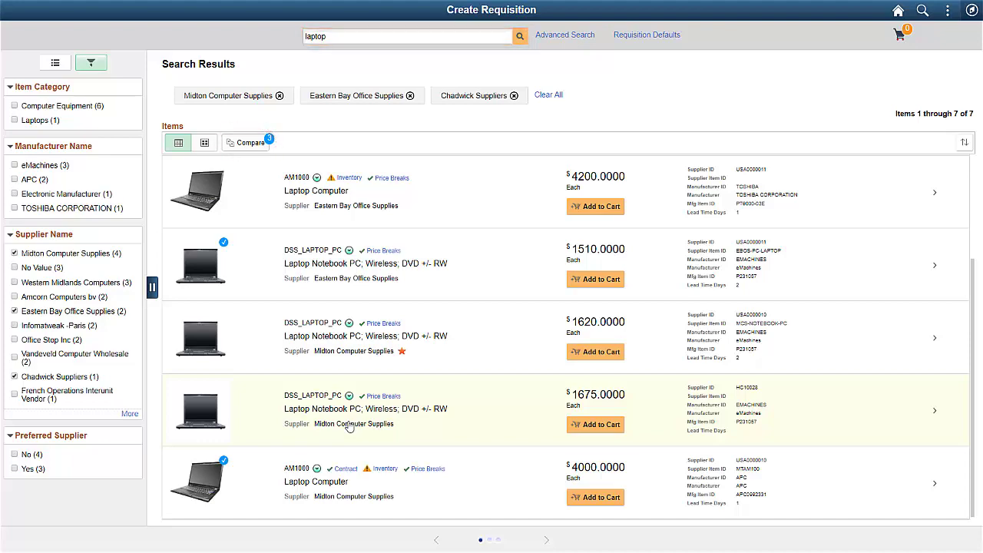
Compare the selected laptops side by side and add the Appleby McBrook Laptop to the cart.
{"action": "left_click", "coordinate": [251, 143]}
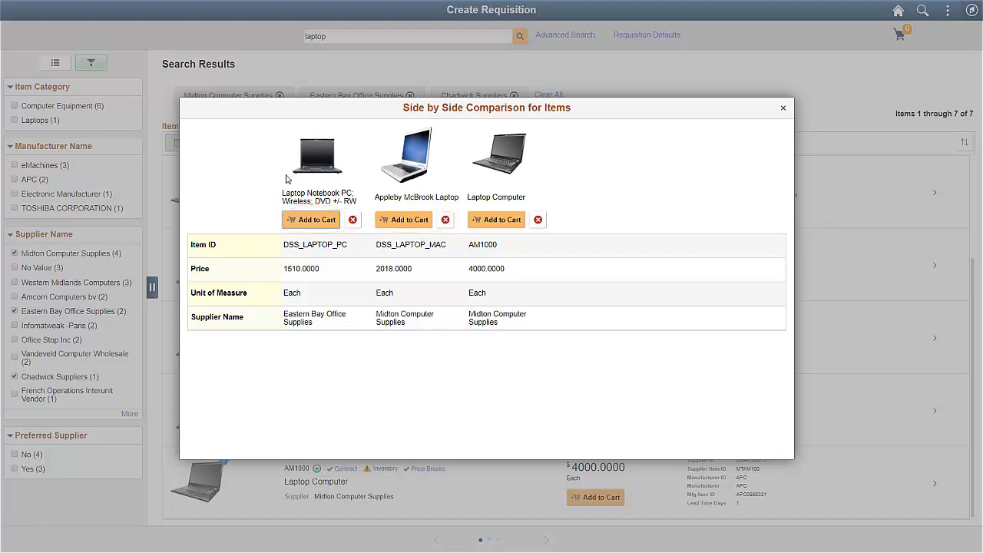
{"action": "left_click", "coordinate": [417, 223]}
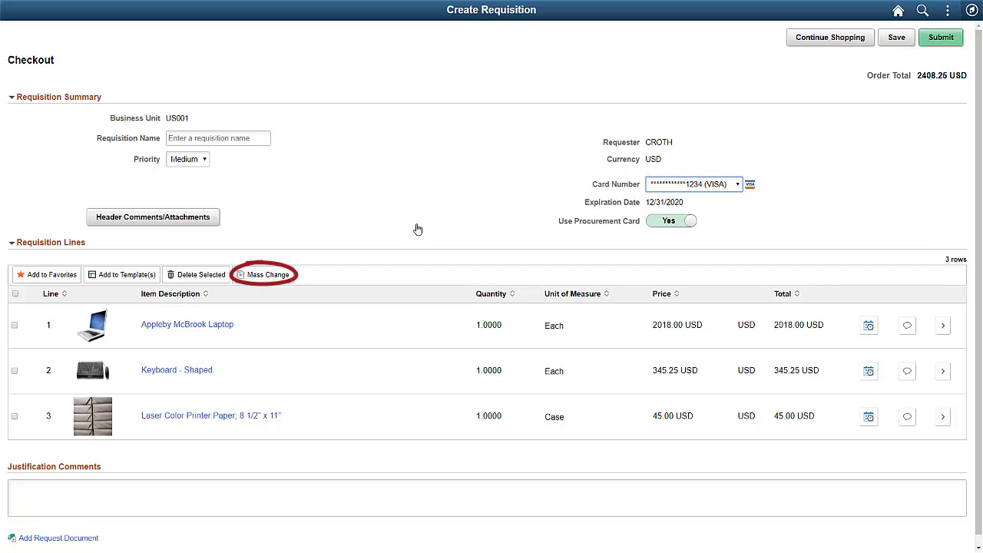
Mass change the Ship To location of all requisition lines to CAN01 and submit the requisition.
{"action": "left_click", "coordinate": [15, 294]}
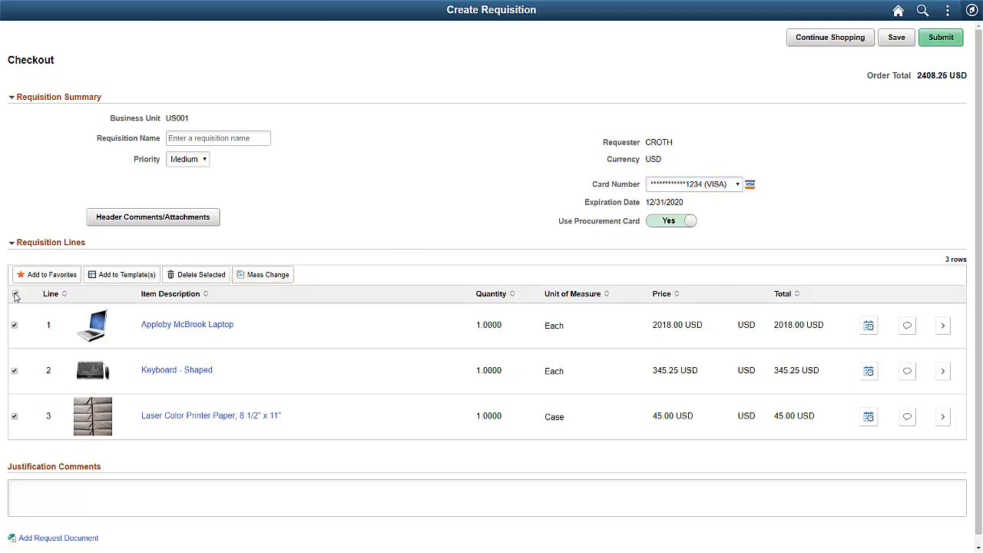
{"action": "left_click", "coordinate": [266, 274]}
{"action": "left_click", "coordinate": [192, 148]}
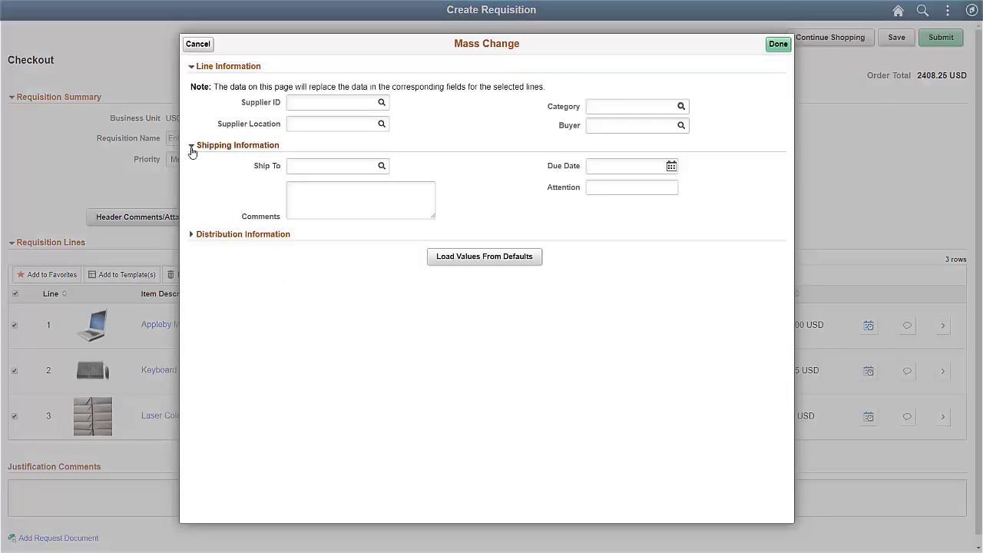
{"action": "left_click", "coordinate": [298, 166]}
{"action": "type", "text": "CAN01"}
{"action": "left_click", "coordinate": [413, 168]}
{"action": "left_click", "coordinate": [776, 47]}
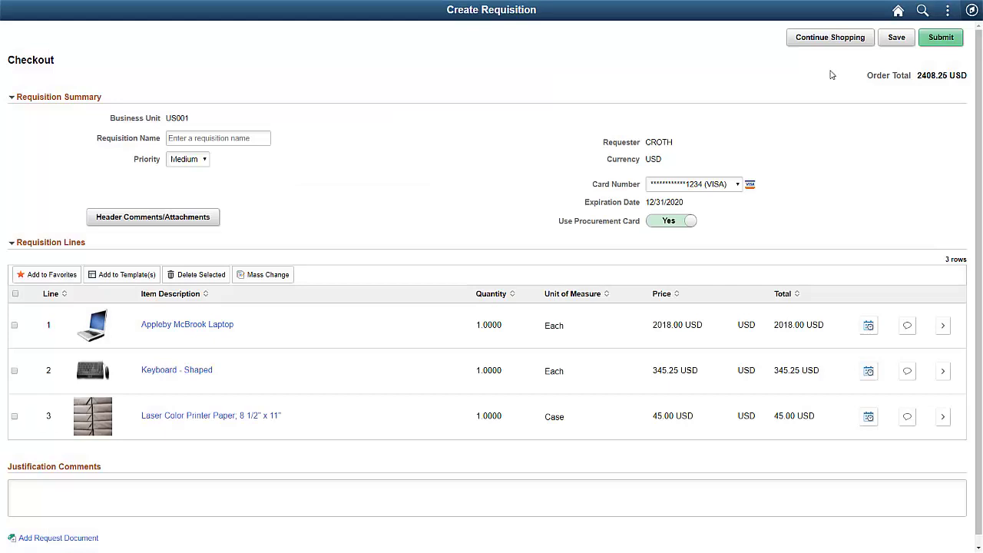
{"action": "left_click", "coordinate": [931, 42]}
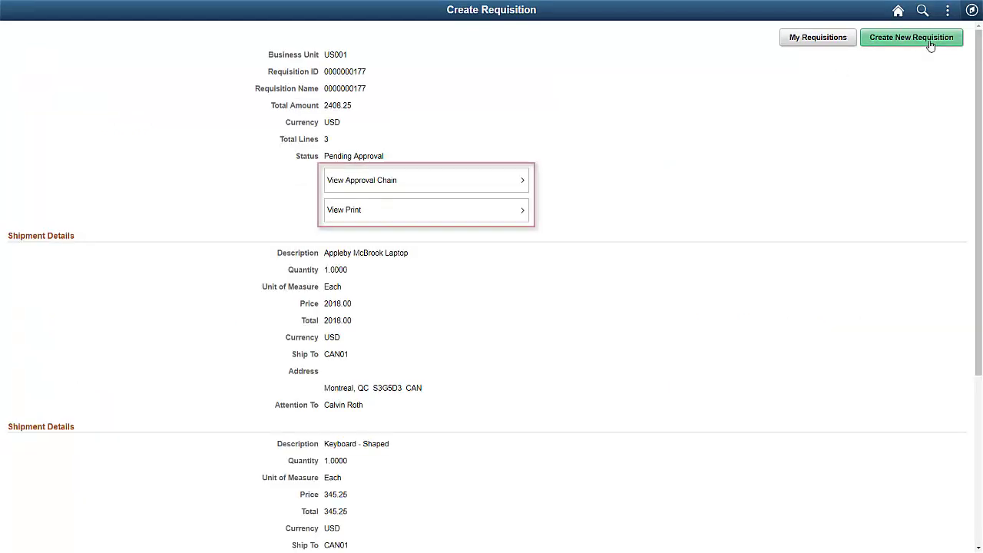